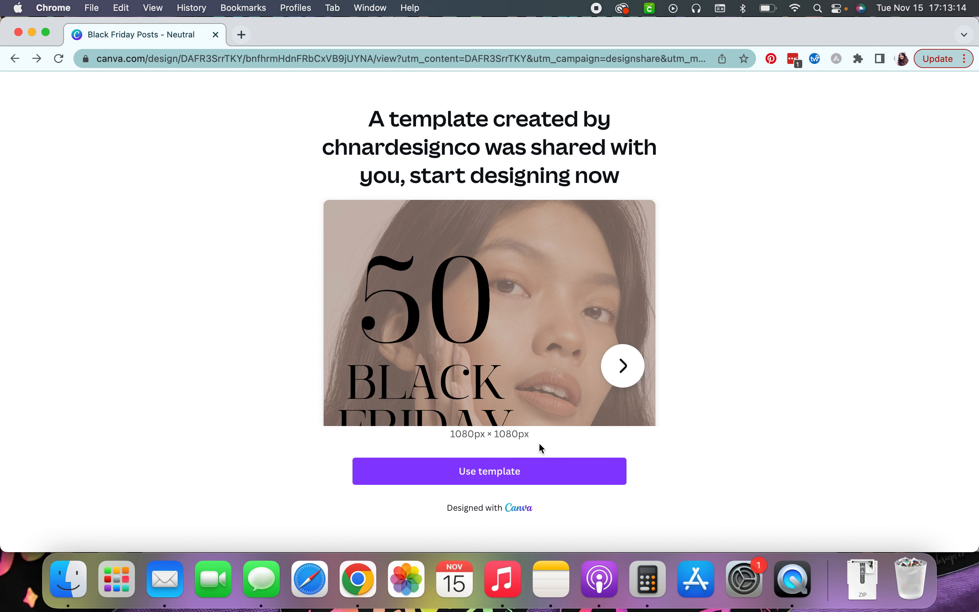
Use the shared Black Friday Posts template and open page 27 from the grid view of all pages.
{"action": "left_click", "coordinate": [477, 482]}
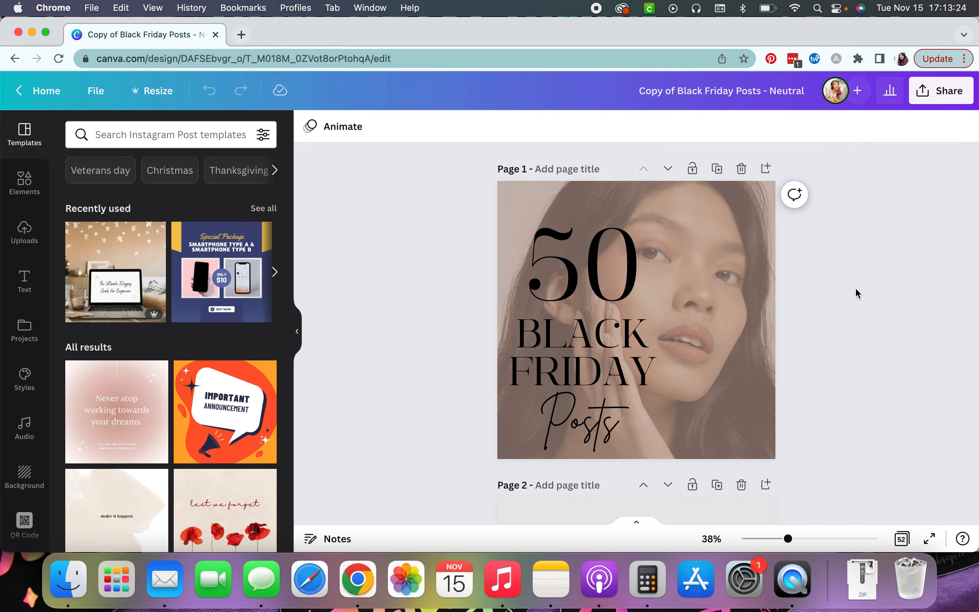
{"action": "left_click", "coordinate": [902, 539]}
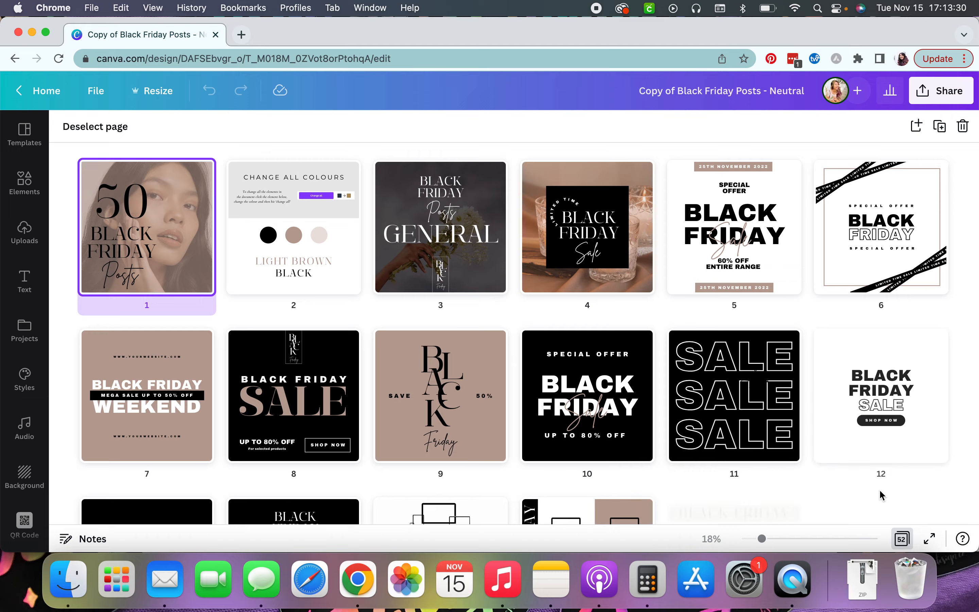
{"action": "scroll", "coordinate": [879, 489], "scroll_direction": "down", "scroll_amount": 15}
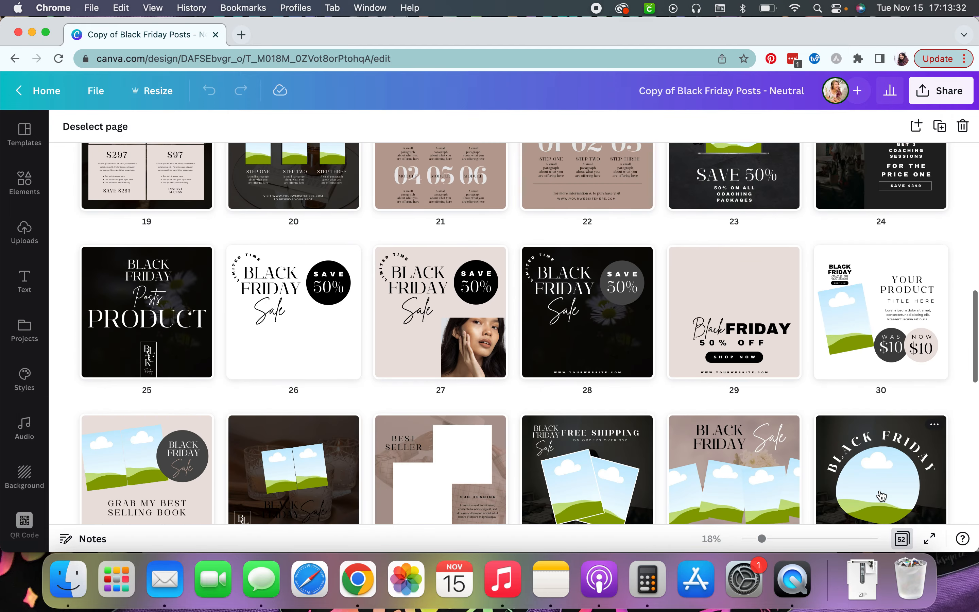
{"action": "scroll", "coordinate": [881, 495], "scroll_direction": "up", "scroll_amount": 7}
{"action": "scroll", "coordinate": [881, 495], "scroll_direction": "down", "scroll_amount": 4}
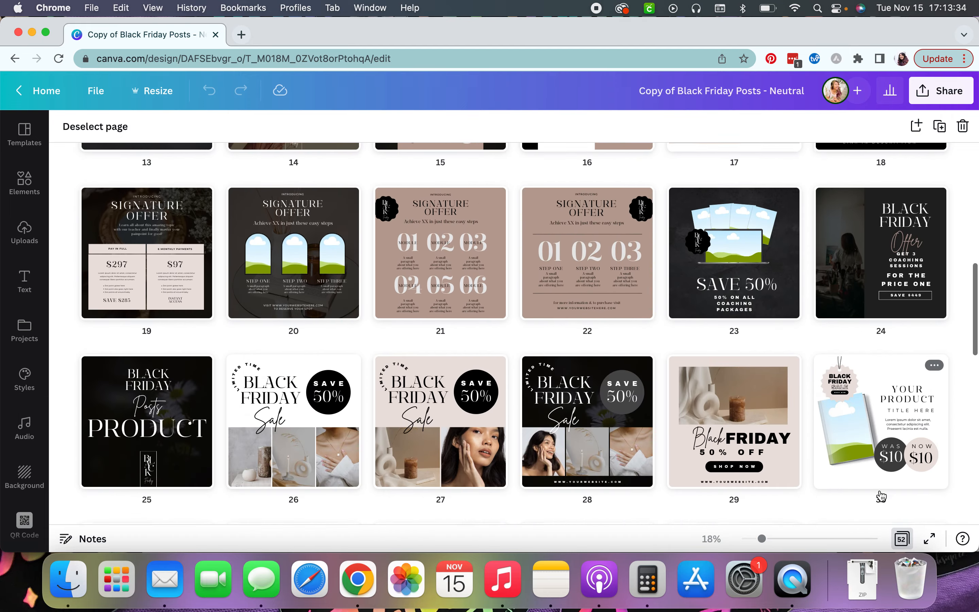
{"action": "double_click", "coordinate": [421, 405]}
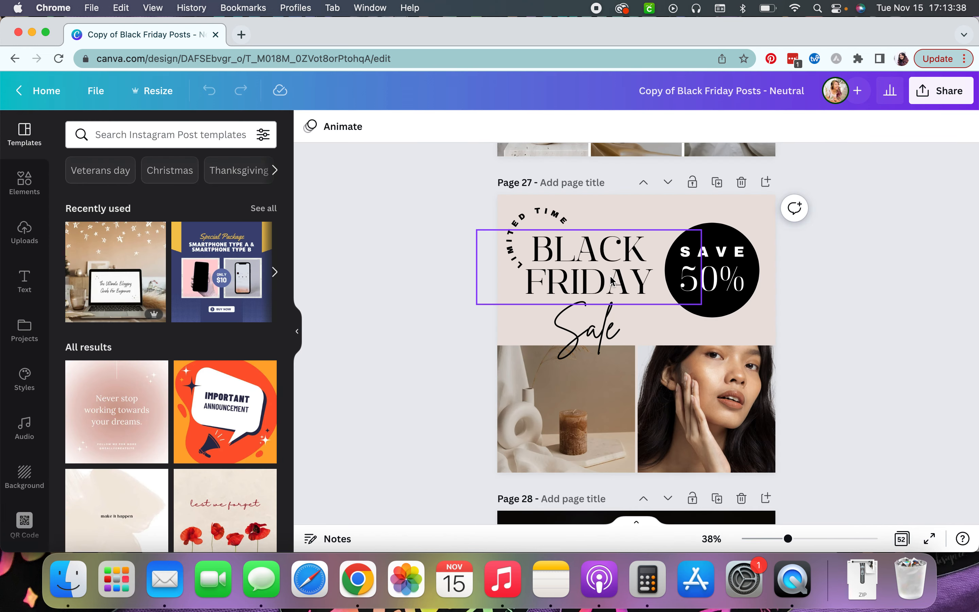
{"action": "left_click", "coordinate": [605, 263]}
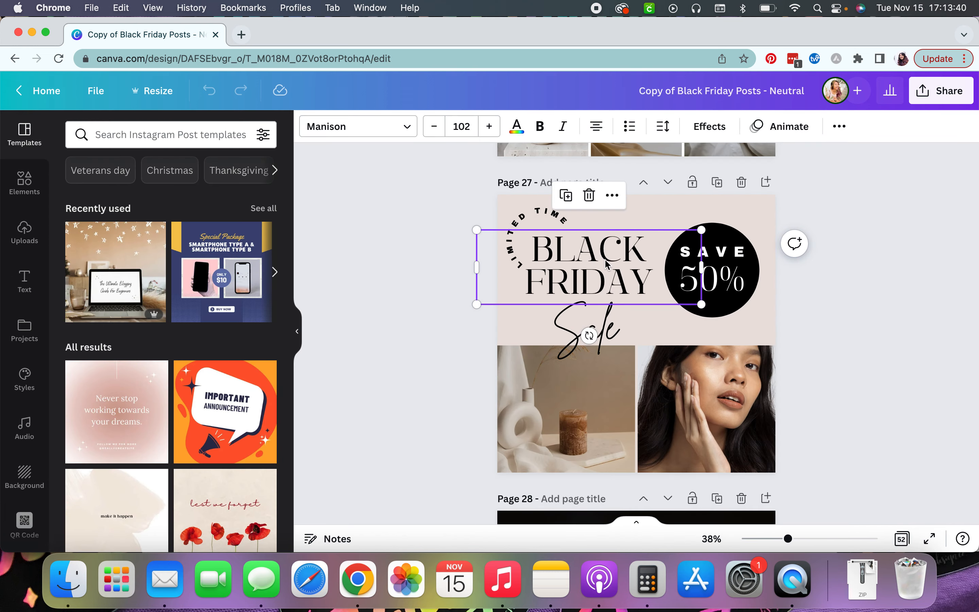
{"action": "left_click", "coordinate": [589, 195]}
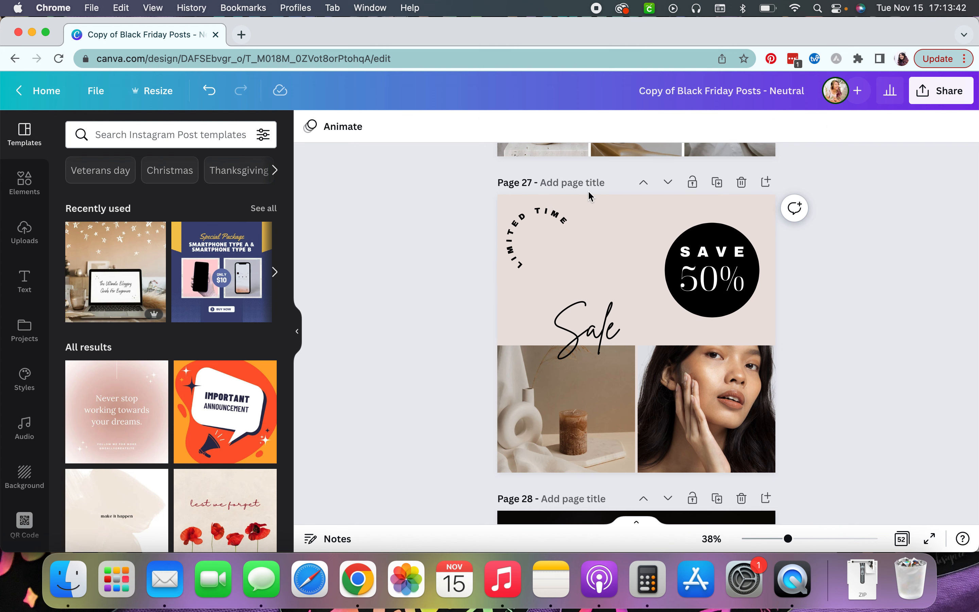
{"action": "key", "text": "super+z"}
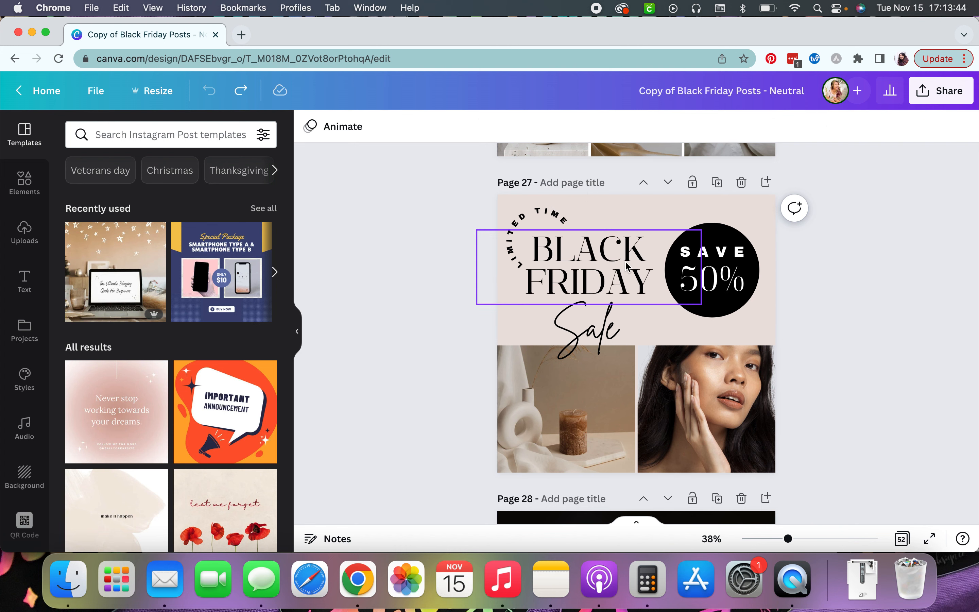
Change the BLACK FRIDAY heading font to Cormorant Garamond Medium, applying it to all matching text.
{"action": "left_click", "coordinate": [625, 265]}
{"action": "mouse_move", "coordinate": [702, 229]}
{"action": "left_mouse_down"}
{"action": "mouse_move", "coordinate": [739, 212]}
{"action": "mouse_move", "coordinate": [680, 234]}
{"action": "mouse_move", "coordinate": [703, 225]}
{"action": "left_mouse_up"}
{"action": "left_click", "coordinate": [490, 128]}
{"action": "left_click", "coordinate": [430, 129]}
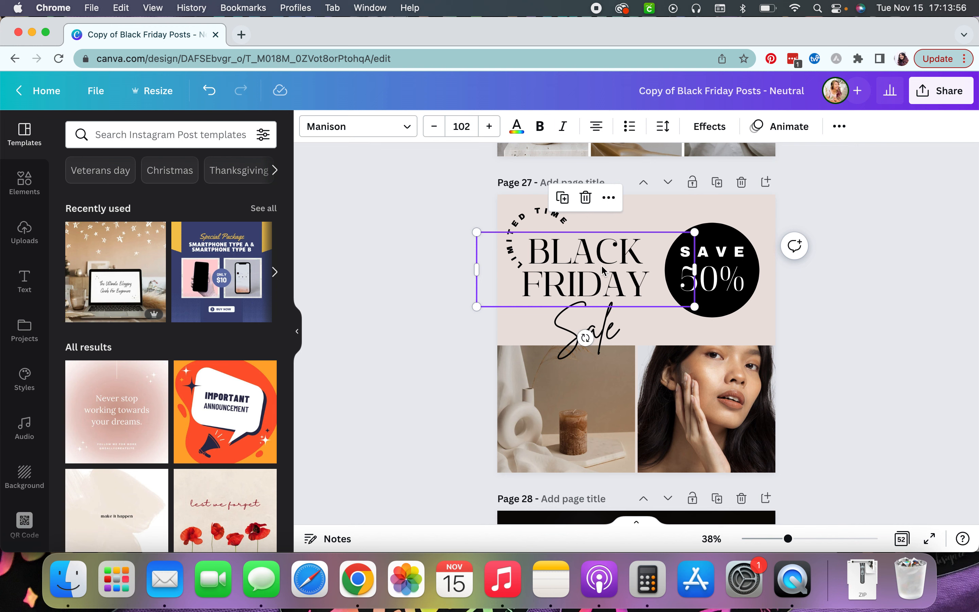
{"action": "left_click", "coordinate": [406, 127]}
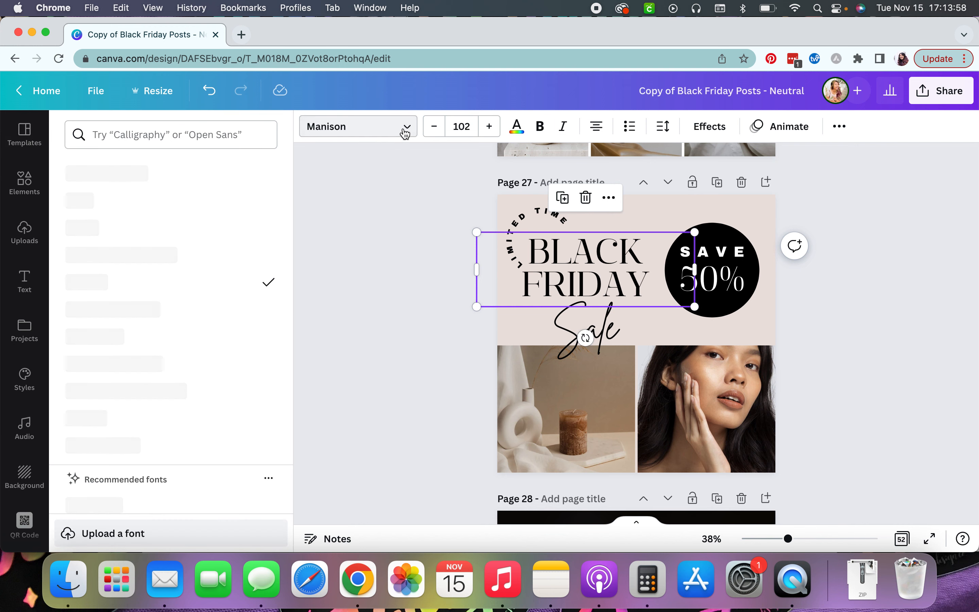
{"action": "left_click", "coordinate": [120, 255]}
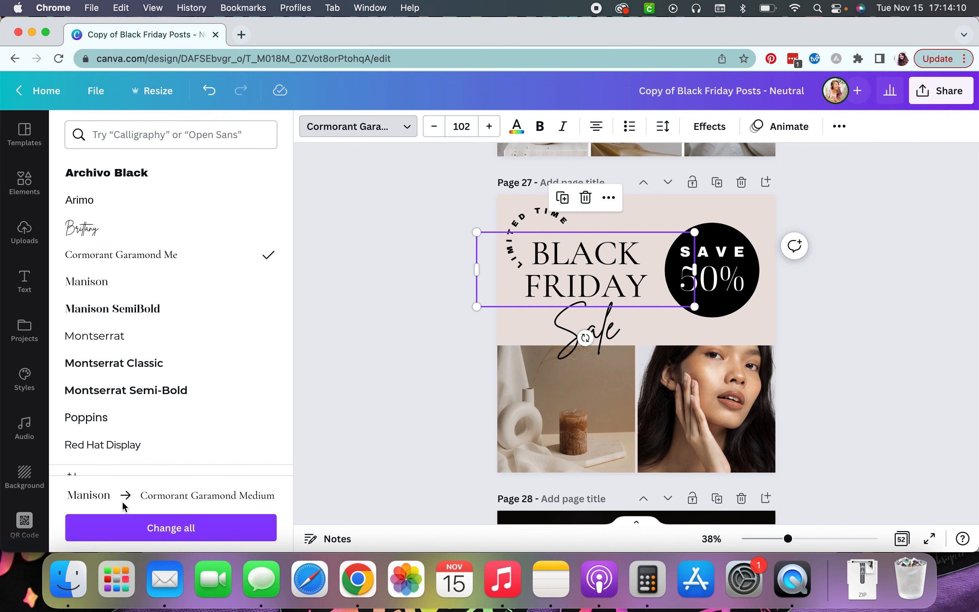
{"action": "left_click", "coordinate": [169, 521]}
{"action": "key", "text": "Escape"}
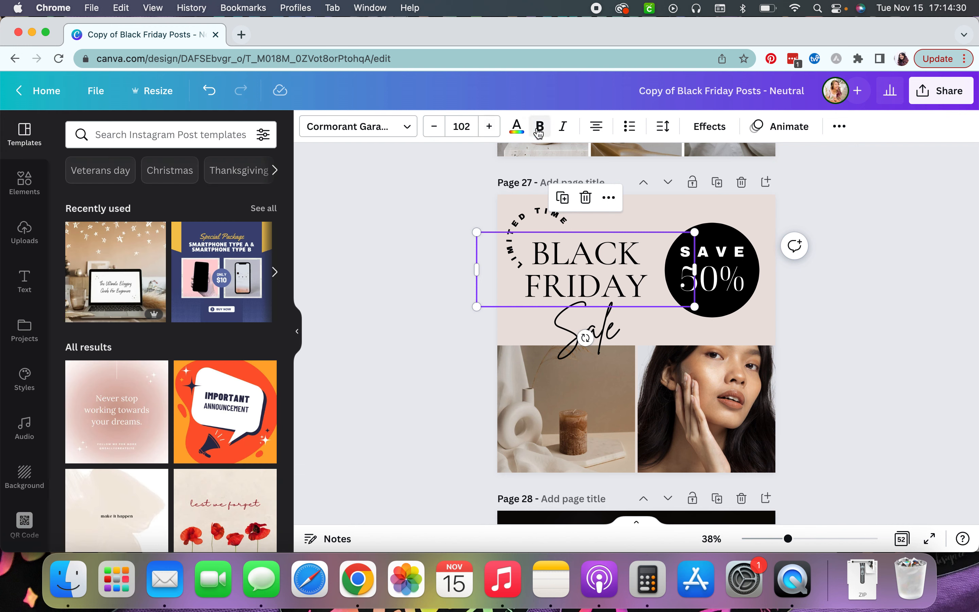
Set the heading's text colour to the custom colour #8F7137.
{"action": "left_click", "coordinate": [517, 126]}
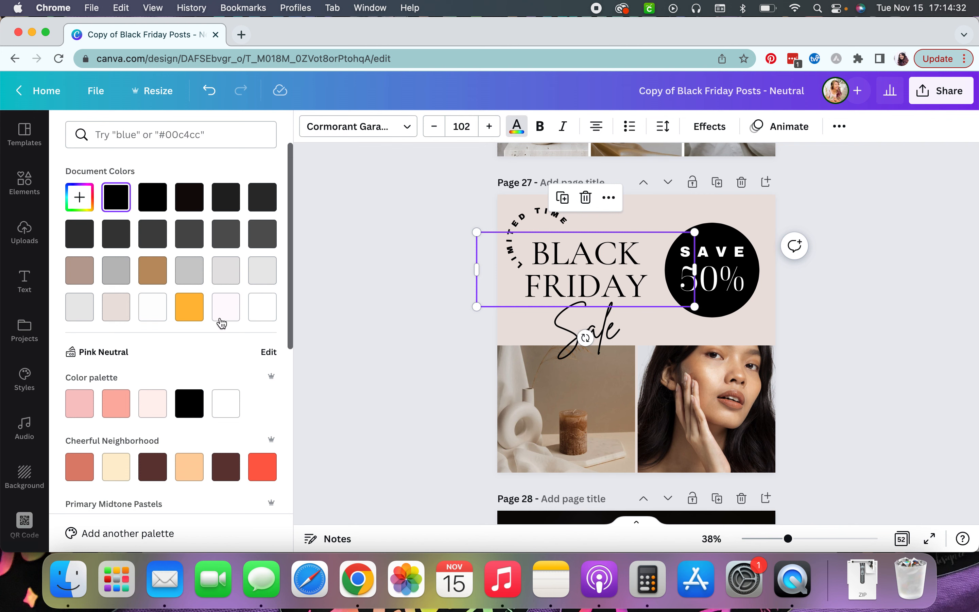
{"action": "left_click", "coordinate": [190, 306]}
{"action": "left_click", "coordinate": [83, 198]}
{"action": "mouse_move", "coordinate": [179, 253]}
{"action": "left_mouse_down"}
{"action": "mouse_move", "coordinate": [164, 245]}
{"action": "mouse_move", "coordinate": [210, 258]}
{"action": "mouse_move", "coordinate": [188, 261]}
{"action": "left_mouse_up"}
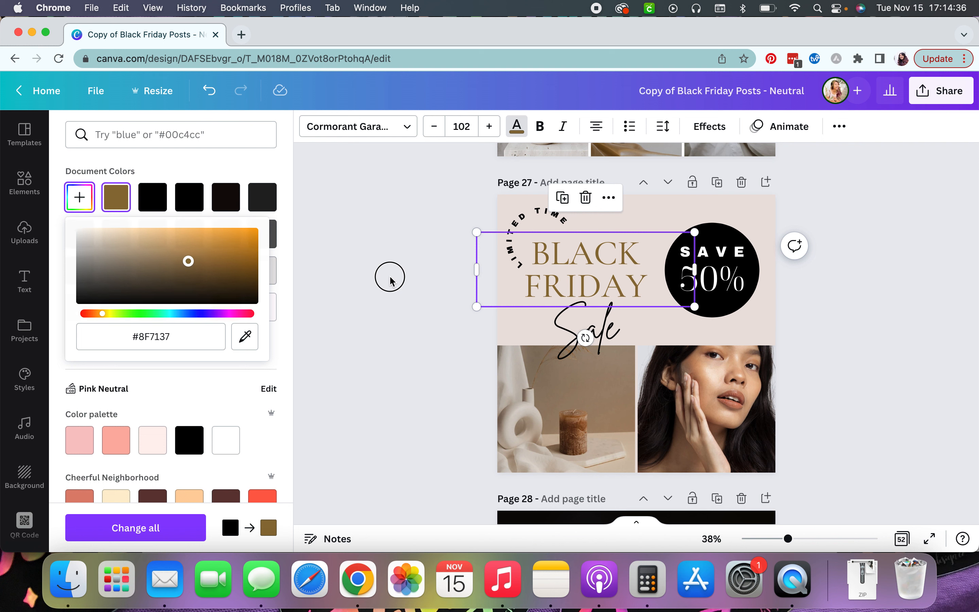
{"action": "left_click", "coordinate": [390, 276]}
{"action": "left_click", "coordinate": [390, 276]}
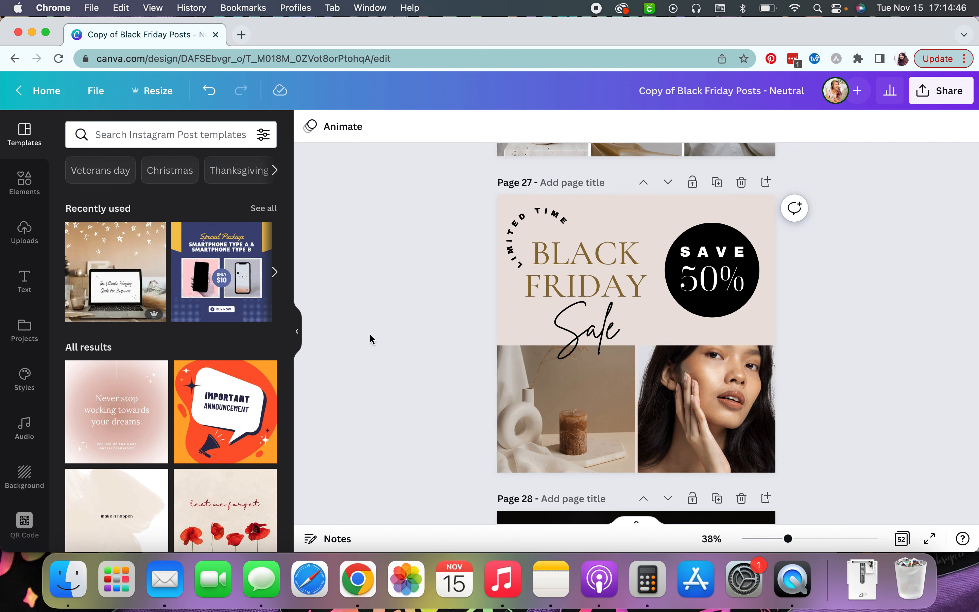
Replace the two bottom photos with uploaded images: a smiling woman on the right and leaves with jars on the left.
{"action": "left_click", "coordinate": [19, 242]}
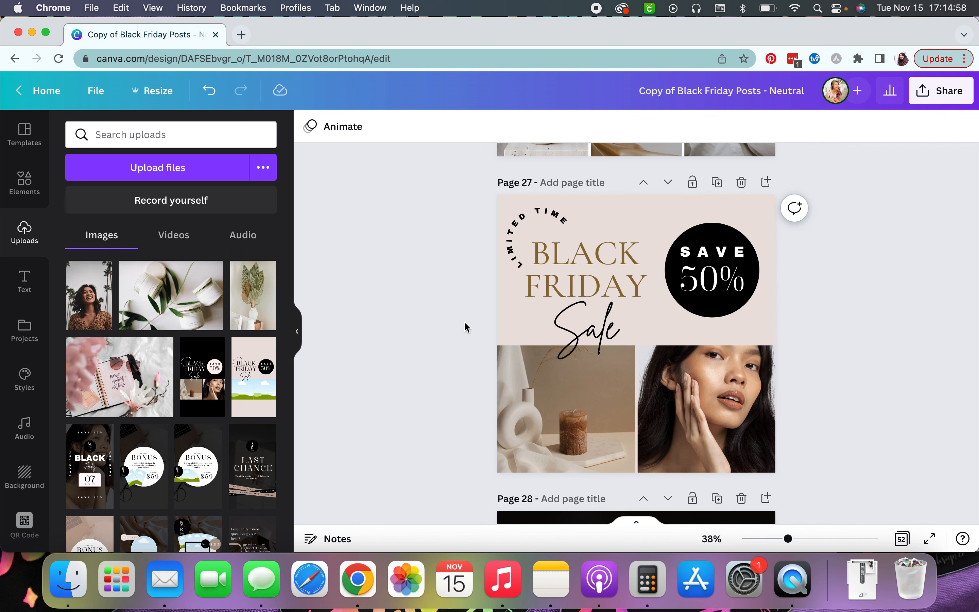
{"action": "scroll", "coordinate": [463, 328], "scroll_direction": "down", "scroll_amount": 2}
{"action": "left_click_drag", "start_coordinate": [89, 297], "coordinate": [669, 340]}
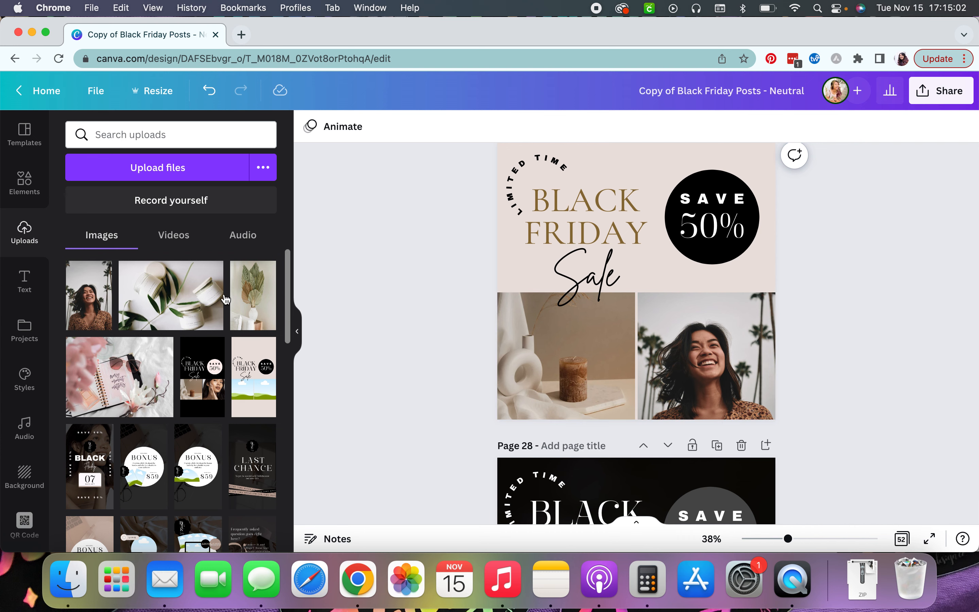
{"action": "left_click_drag", "start_coordinate": [179, 307], "coordinate": [581, 348]}
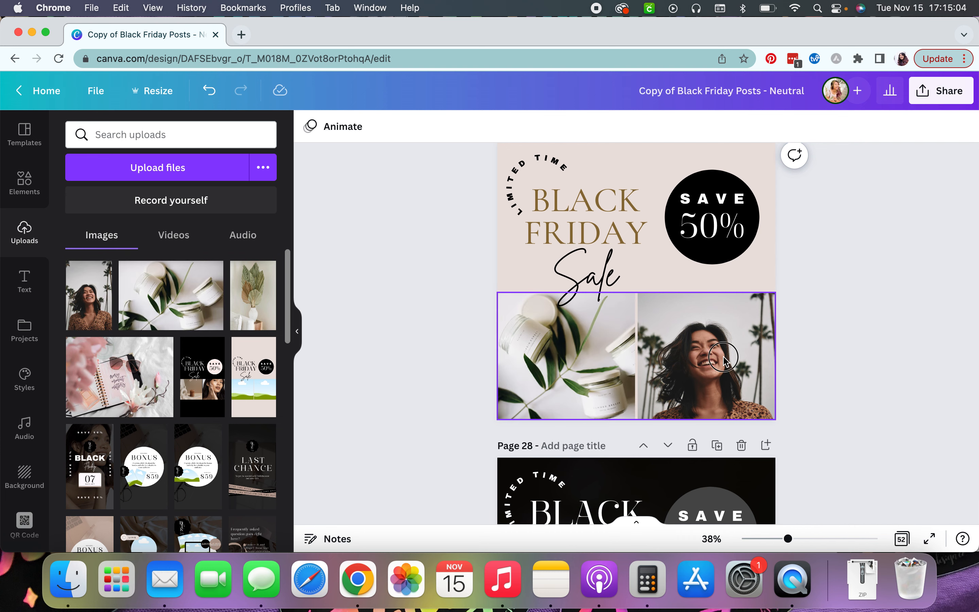
Reposition and slightly enlarge the woman's photo within its frame.
{"action": "double_click", "coordinate": [725, 357]}
{"action": "left_click_drag", "start_coordinate": [703, 295], "coordinate": [703, 280]}
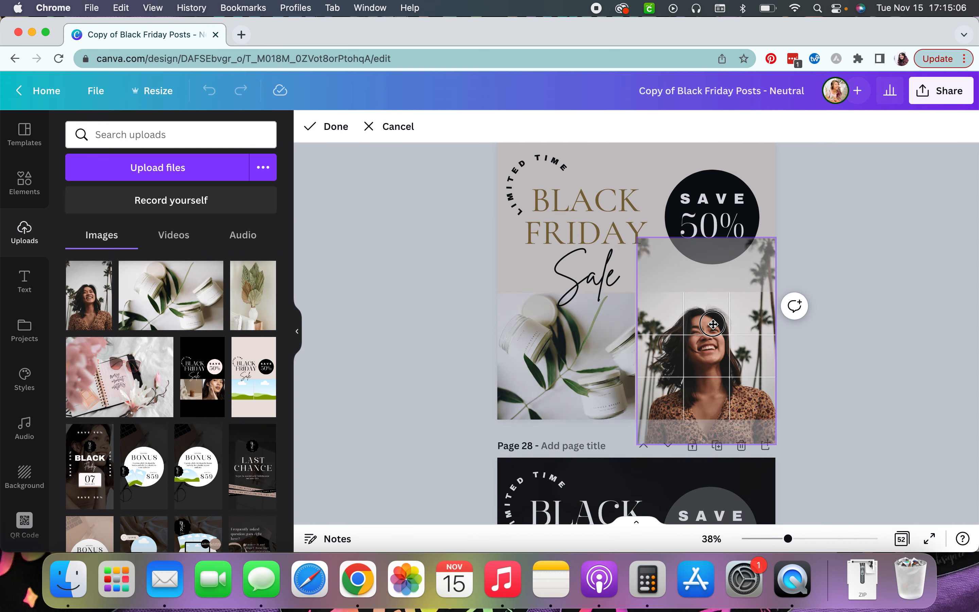
{"action": "mouse_move", "coordinate": [781, 229]}
{"action": "left_mouse_down"}
{"action": "mouse_move", "coordinate": [786, 219]}
{"action": "mouse_move", "coordinate": [780, 225]}
{"action": "left_mouse_up"}
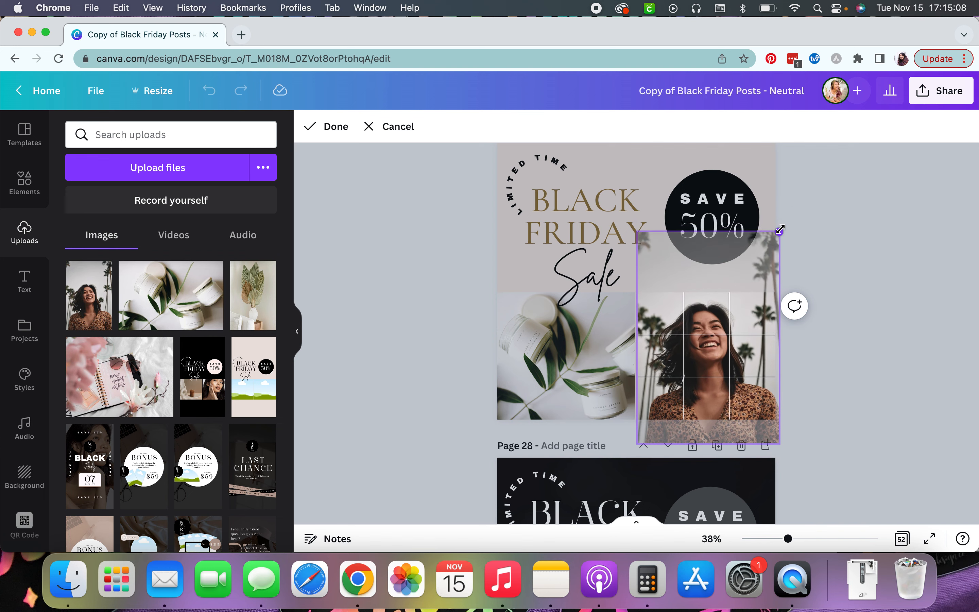
{"action": "left_click", "coordinate": [328, 128]}
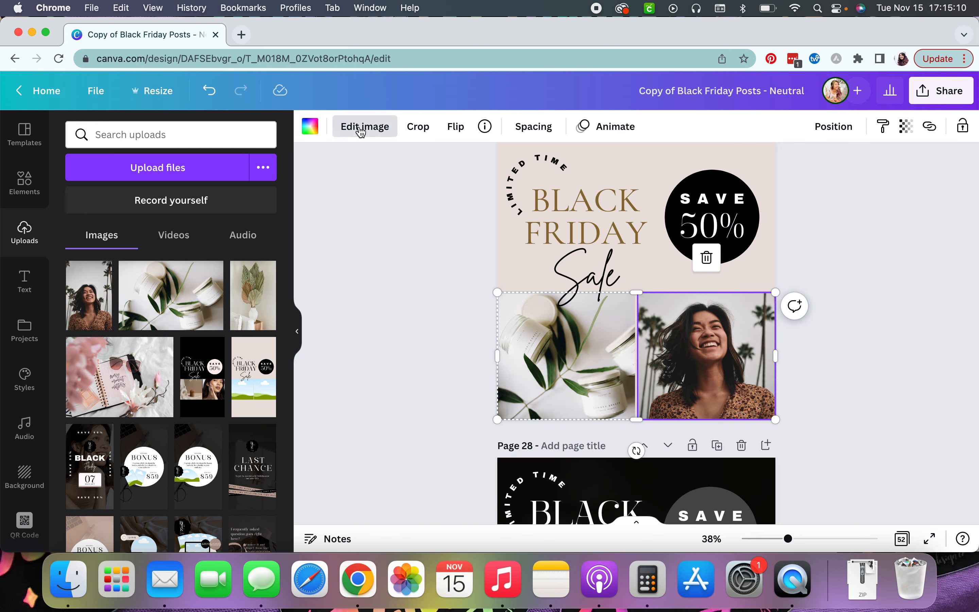
Adjust the woman's photo using the Edit image settings.
{"action": "left_click", "coordinate": [362, 128]}
{"action": "left_click", "coordinate": [114, 253]}
{"action": "mouse_move", "coordinate": [174, 186]}
{"action": "left_mouse_down"}
{"action": "mouse_move", "coordinate": [197, 189]}
{"action": "mouse_move", "coordinate": [179, 187]}
{"action": "left_mouse_up"}
{"action": "left_click_drag", "start_coordinate": [171, 224], "coordinate": [164, 228]}
{"action": "left_click", "coordinate": [387, 275]}
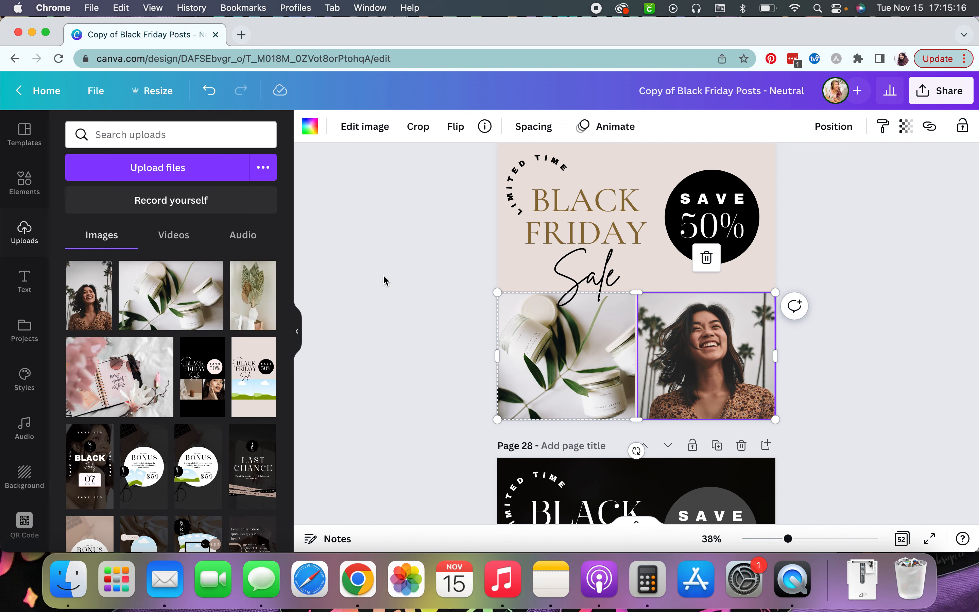
Search elements for boho and place a green palm leaf along the page's left edge beside the heading.
{"action": "scroll", "coordinate": [960, 315], "scroll_direction": "up", "scroll_amount": 2}
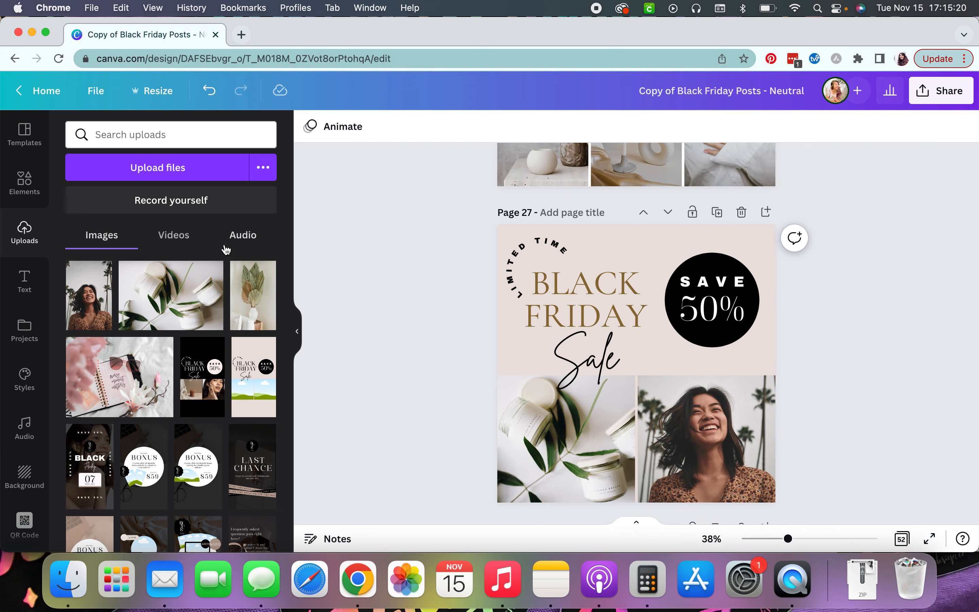
{"action": "left_click", "coordinate": [24, 183]}
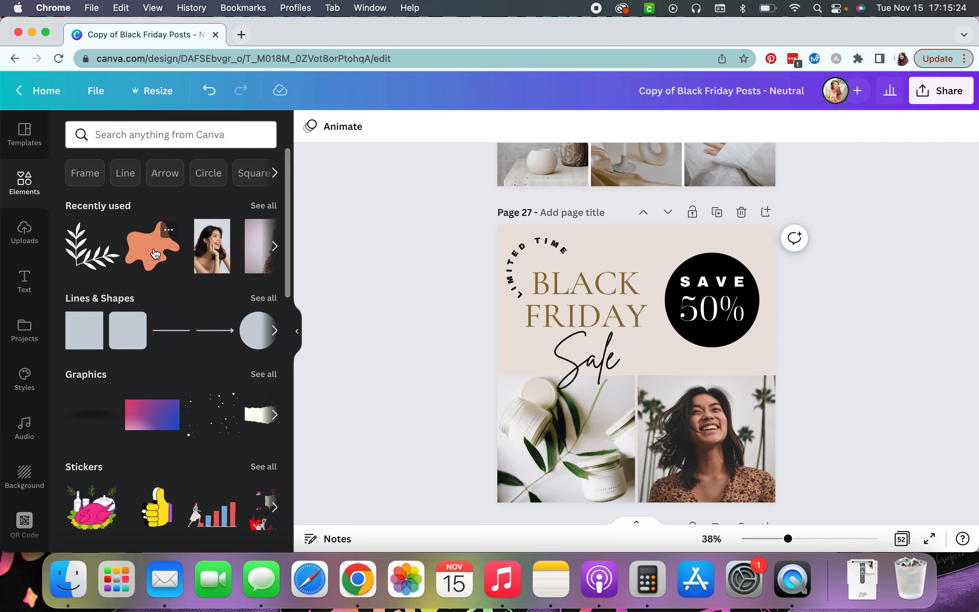
{"action": "left_click", "coordinate": [144, 136]}
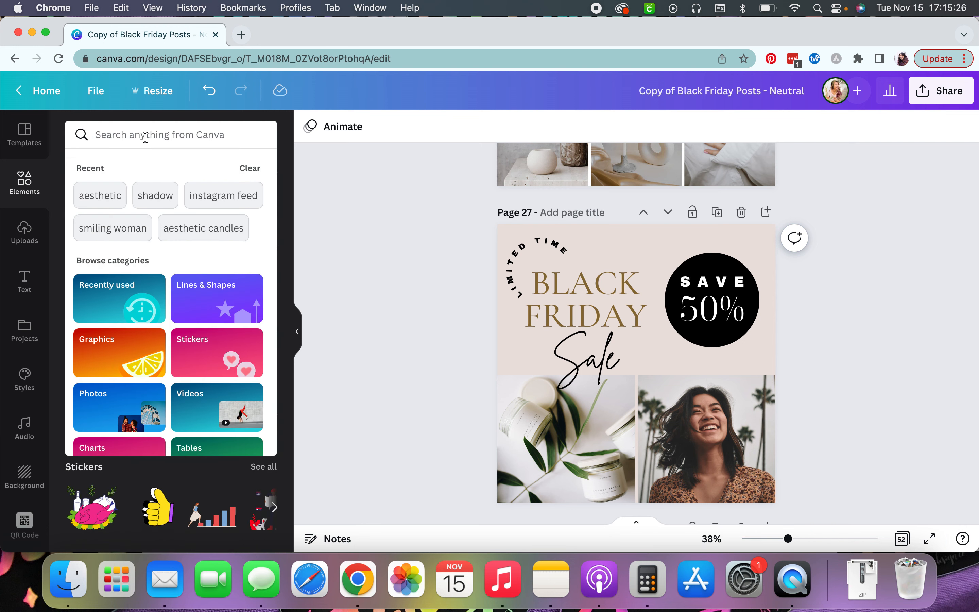
{"action": "type", "text": "boho"}
{"action": "key", "text": "Return"}
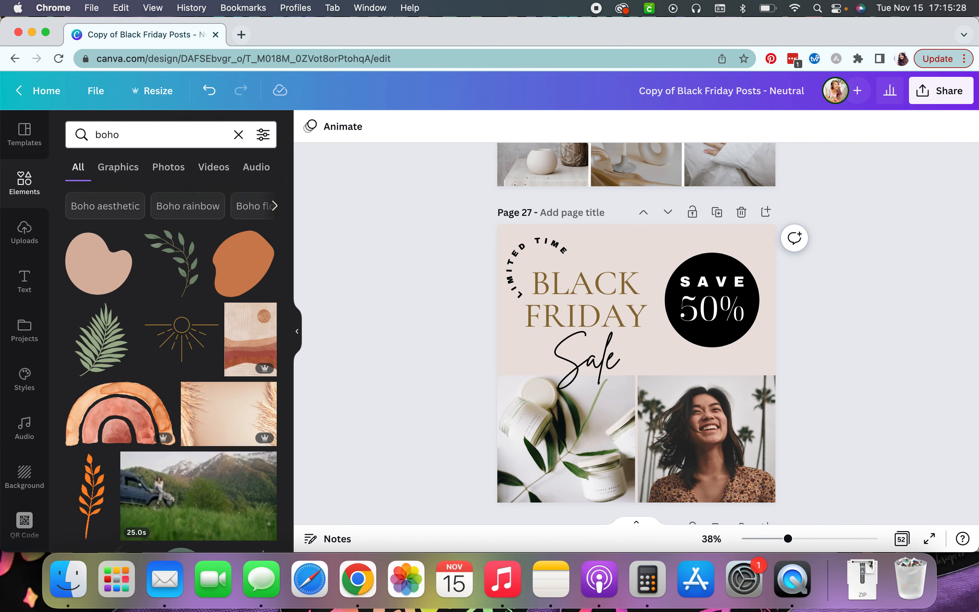
{"action": "left_click", "coordinate": [106, 341]}
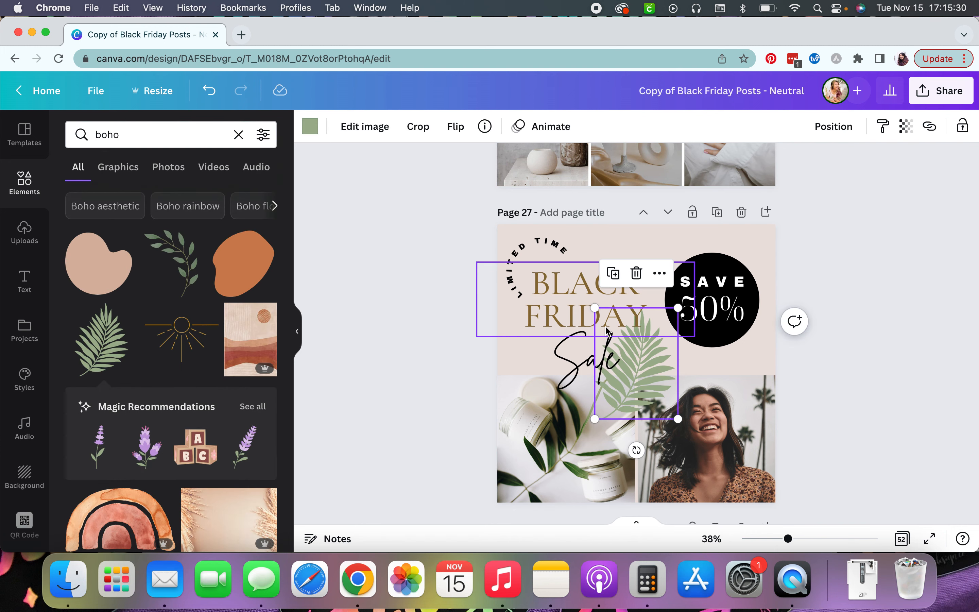
{"action": "left_click_drag", "start_coordinate": [649, 370], "coordinate": [503, 361]}
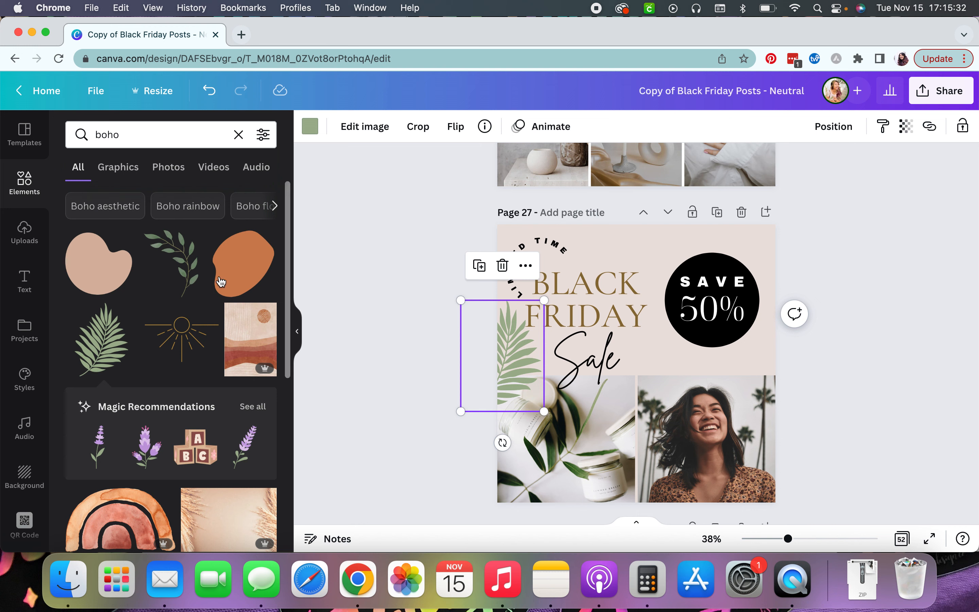
Add an orange boho blob shape and position it in the page's top-right corner.
{"action": "left_click", "coordinate": [248, 273]}
{"action": "left_click_drag", "start_coordinate": [640, 345], "coordinate": [810, 228]}
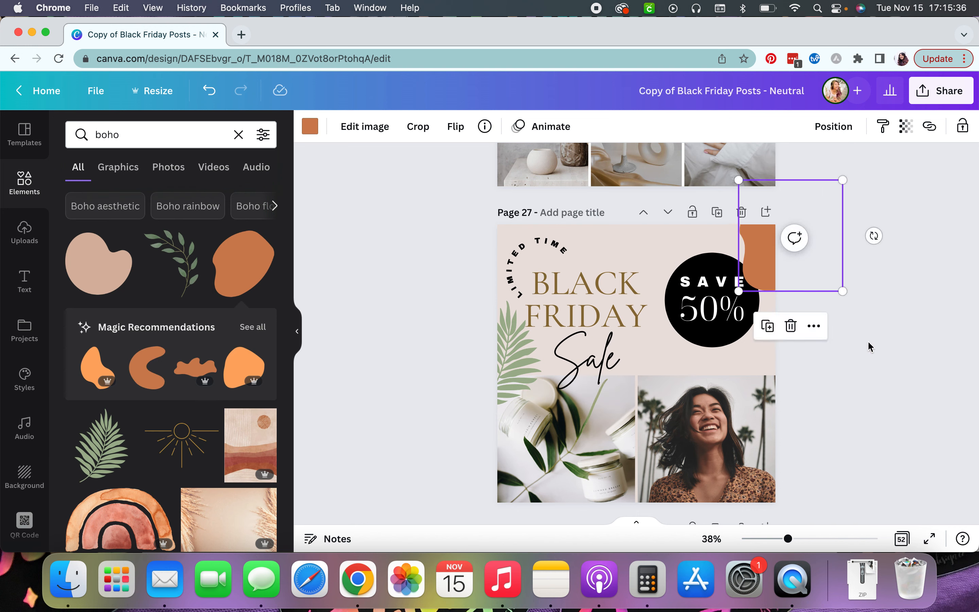
{"action": "left_click", "coordinate": [880, 351]}
{"action": "scroll", "coordinate": [878, 350], "scroll_direction": "down", "scroll_amount": 3}
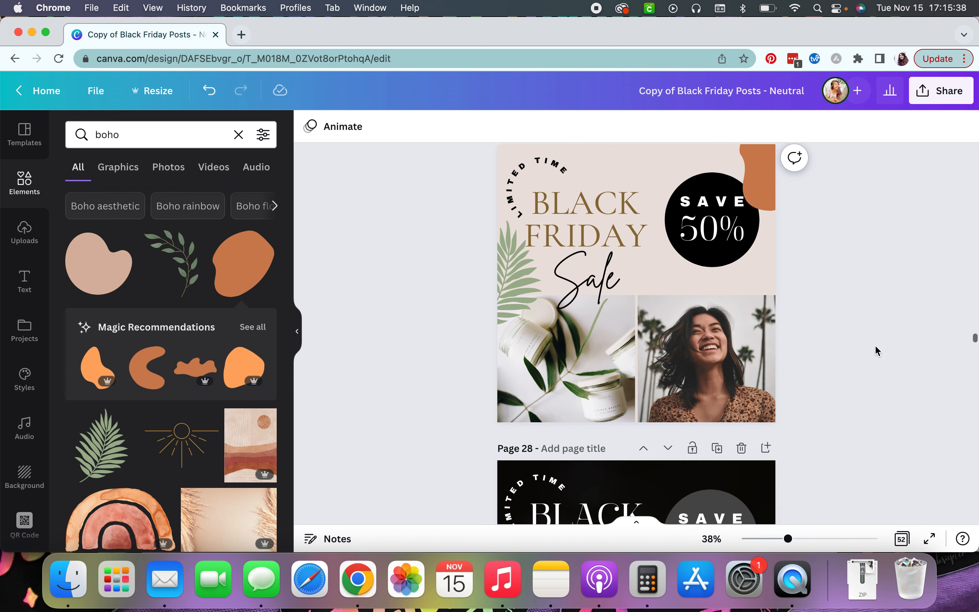
{"action": "scroll", "coordinate": [875, 350], "scroll_direction": "up", "scroll_amount": 3}
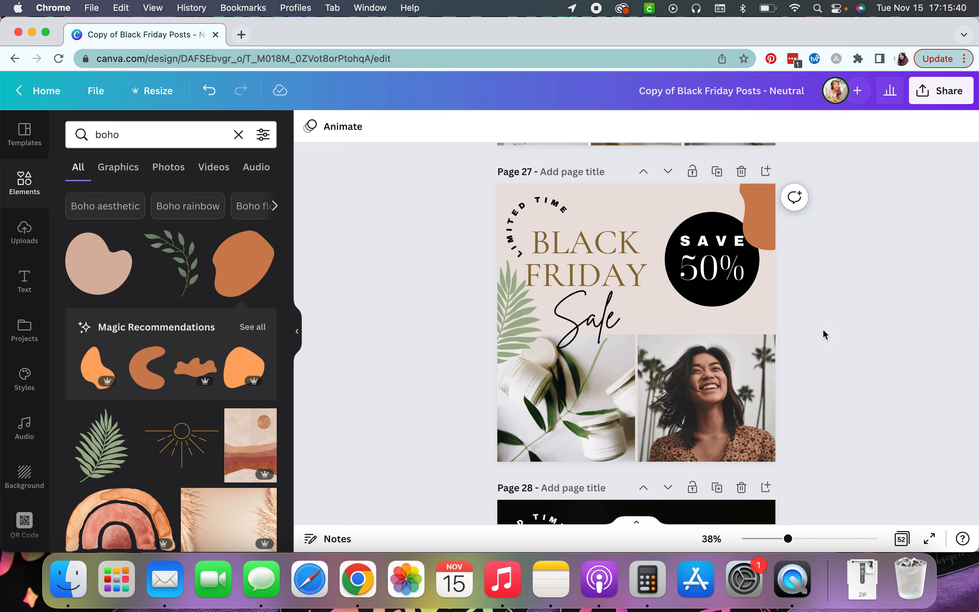
{"action": "scroll", "coordinate": [825, 335], "scroll_direction": "up", "scroll_amount": 1}
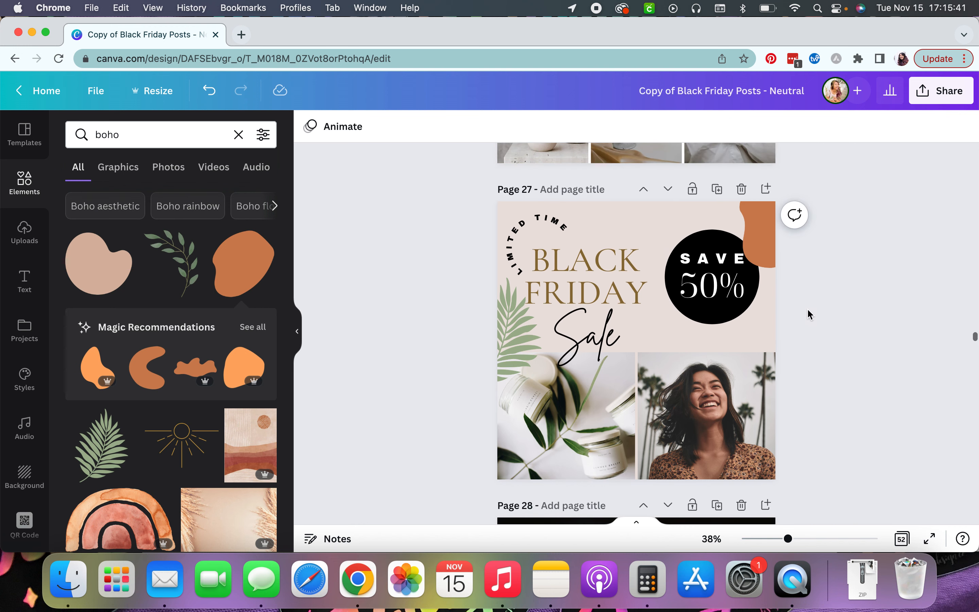
{"action": "left_click", "coordinate": [760, 236]}
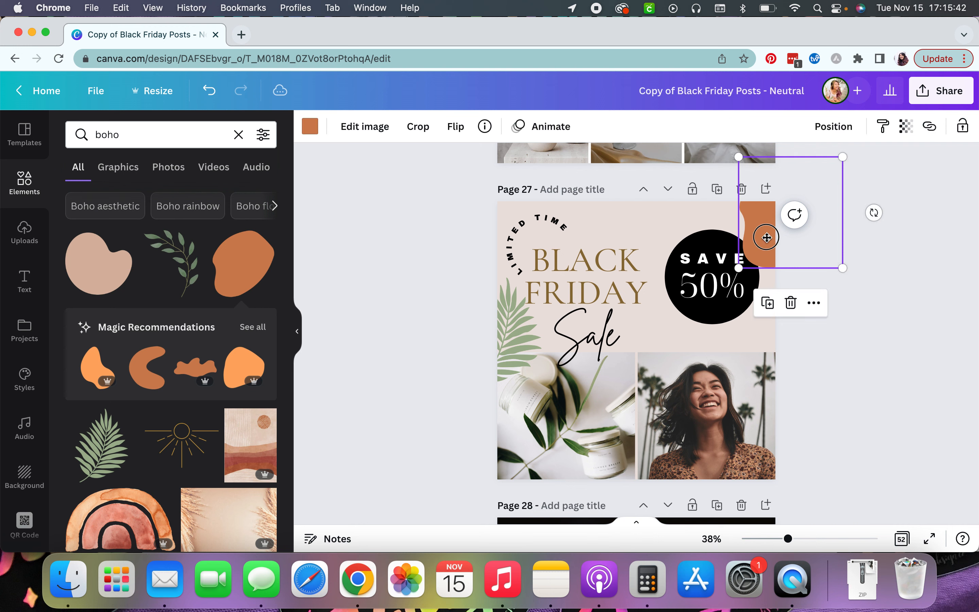
{"action": "left_click", "coordinate": [928, 281]}
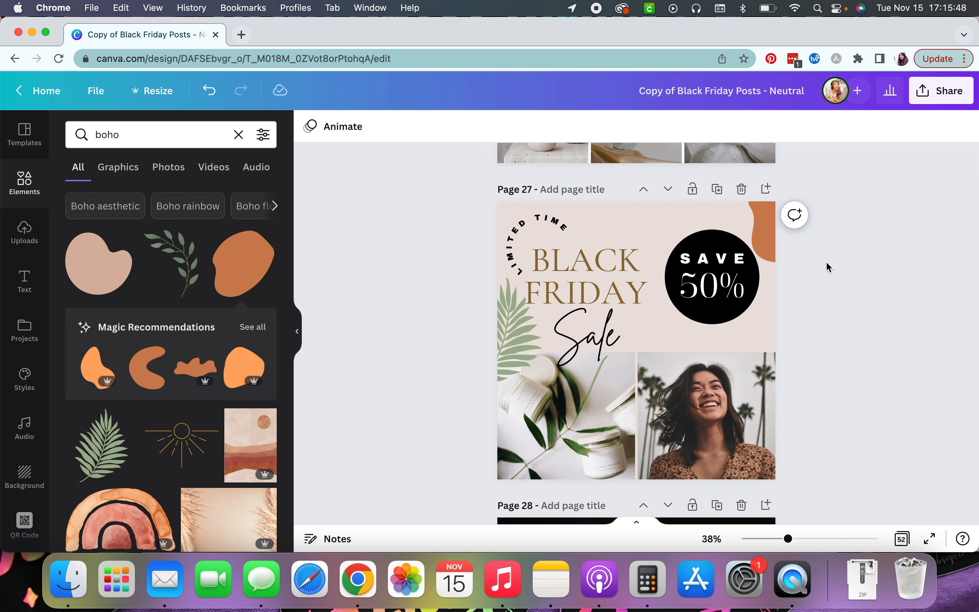
Download only page 1 of the design as a PNG file.
{"action": "left_click", "coordinate": [943, 93]}
{"action": "left_click", "coordinate": [940, 419]}
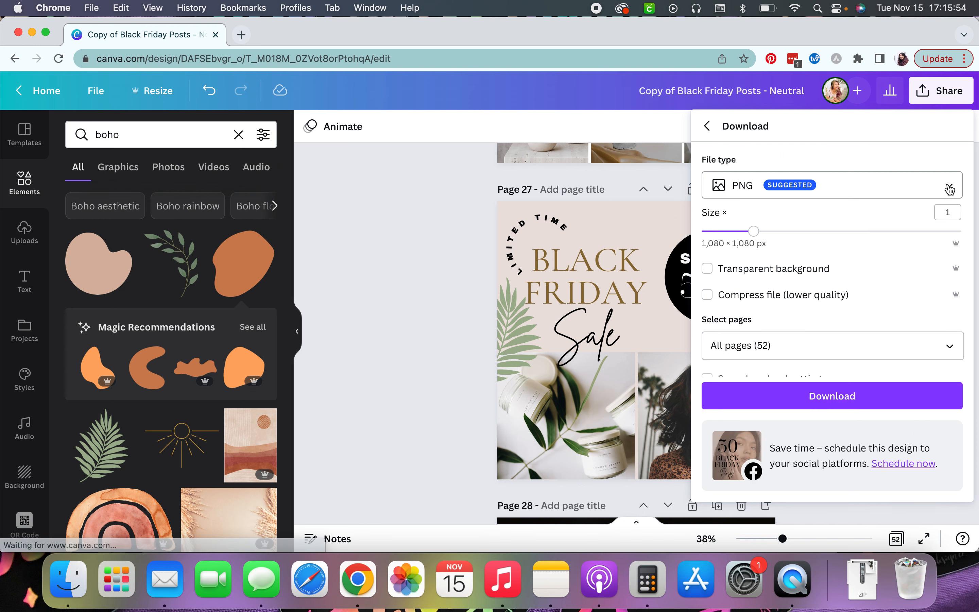
{"action": "left_click", "coordinate": [949, 187]}
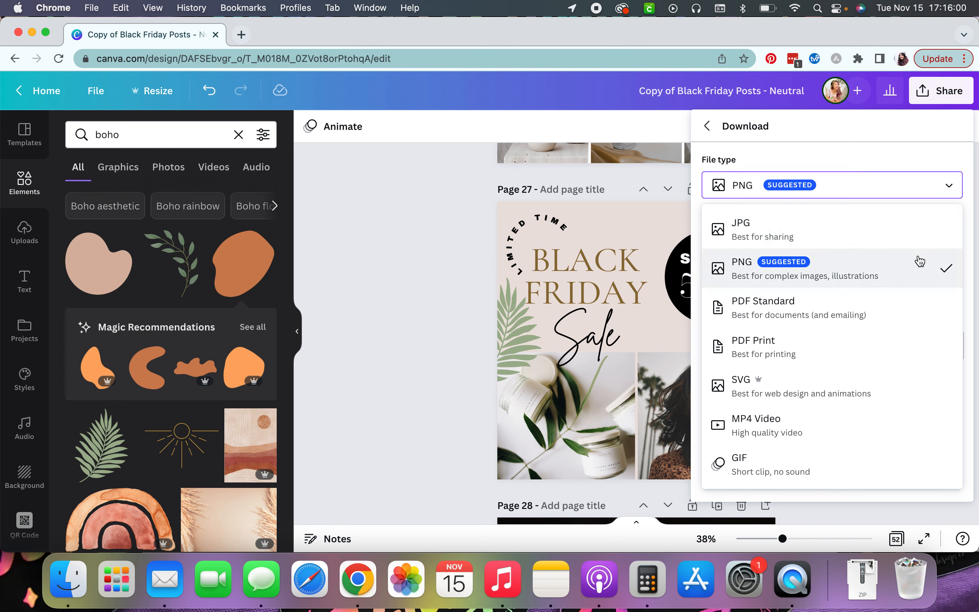
{"action": "left_click", "coordinate": [953, 189]}
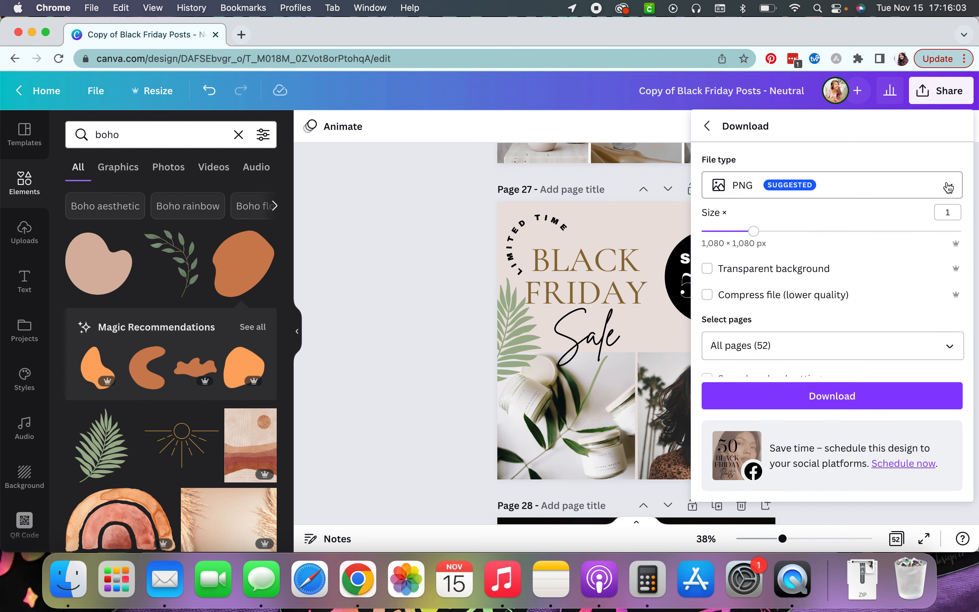
{"action": "left_click", "coordinate": [961, 346]}
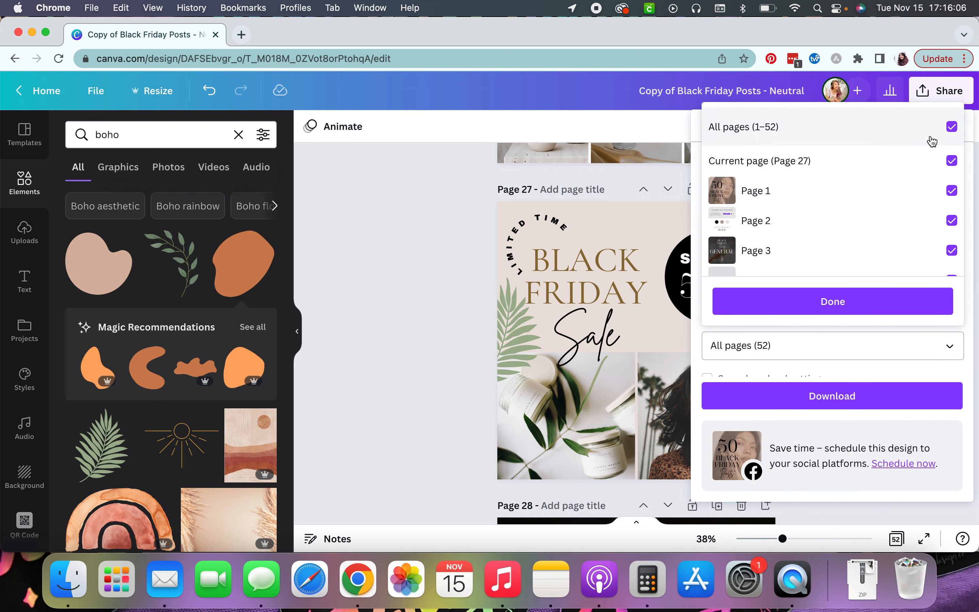
{"action": "left_click", "coordinate": [951, 127]}
{"action": "left_click", "coordinate": [952, 191]}
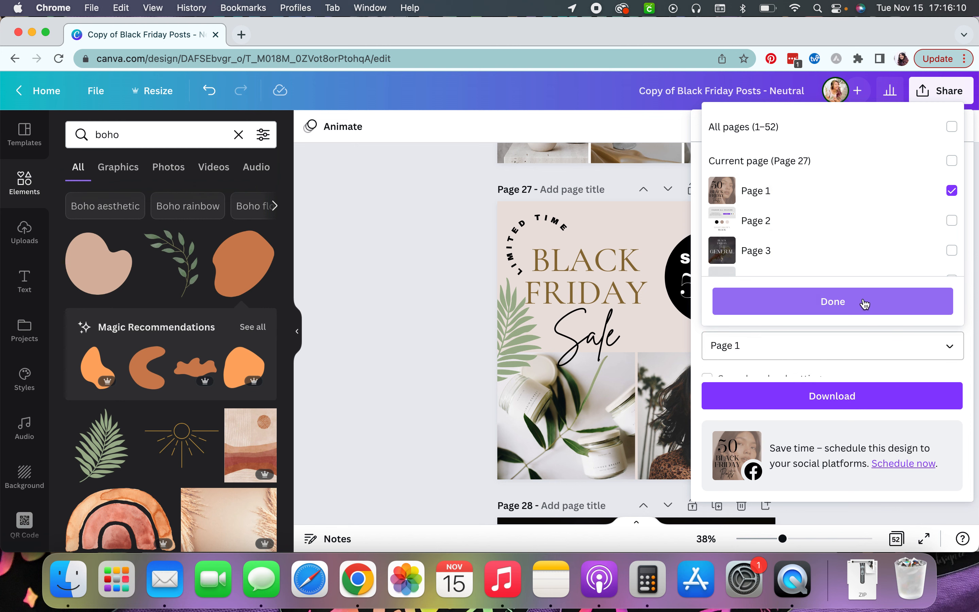
{"action": "left_click", "coordinate": [825, 306]}
{"action": "left_click", "coordinate": [843, 396]}
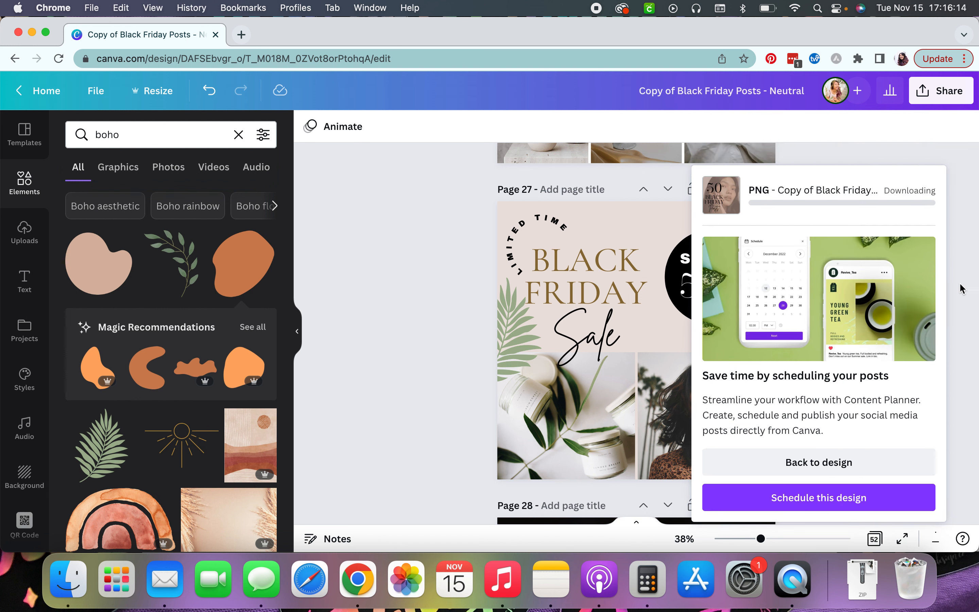